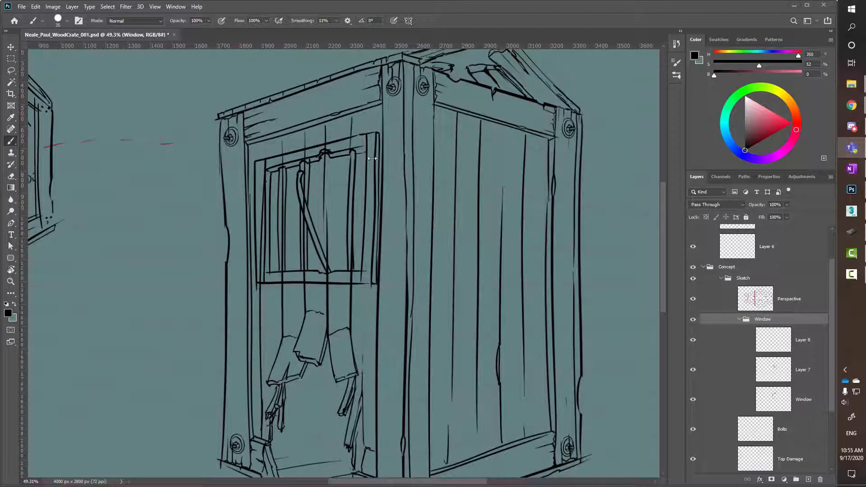
Hide Layer 8, Layer 7 and the Window layer, and show them again one by one to examine what each contains.
{"action": "left_click_drag", "start_coordinate": [833, 366], "coordinate": [832, 392]}
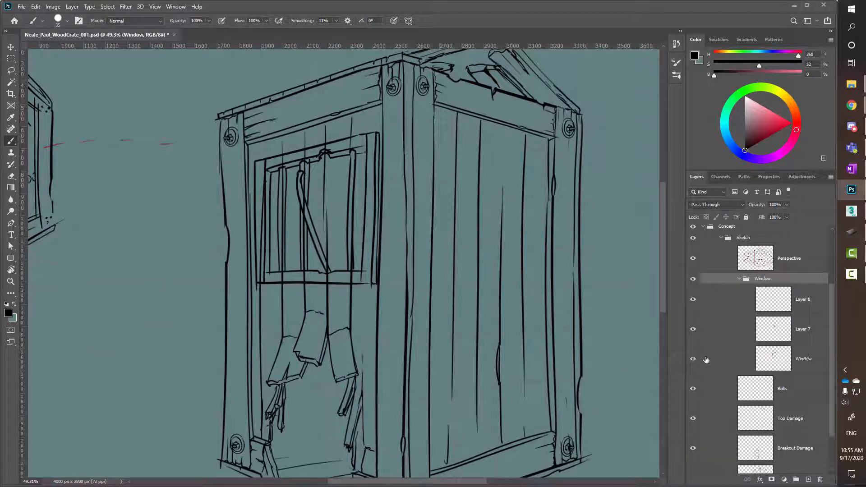
{"action": "left_click_drag", "start_coordinate": [694, 300], "coordinate": [694, 360]}
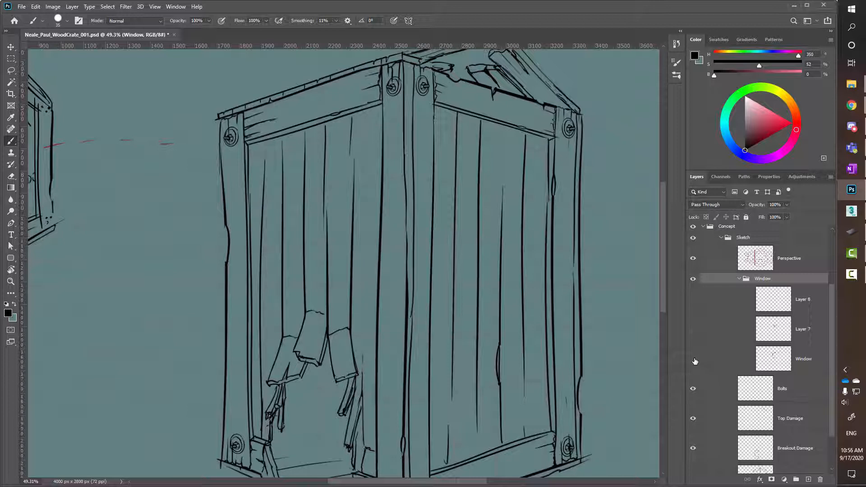
{"action": "left_click", "coordinate": [694, 360]}
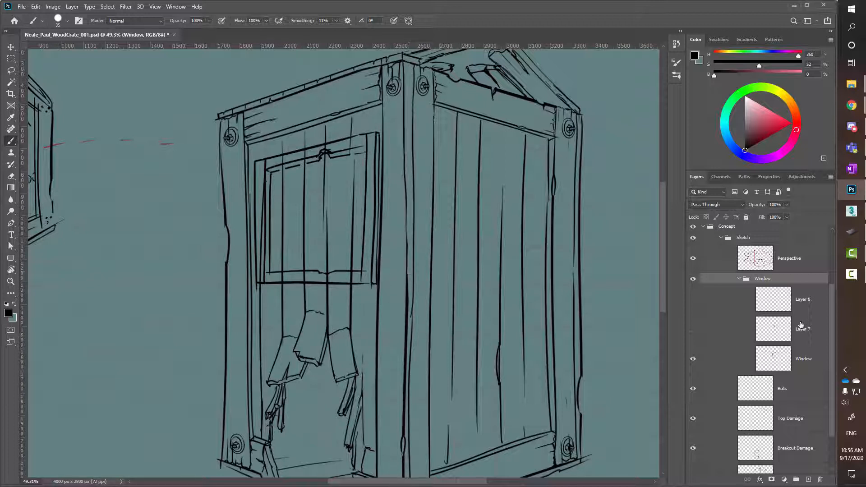
{"action": "left_click", "coordinate": [694, 329]}
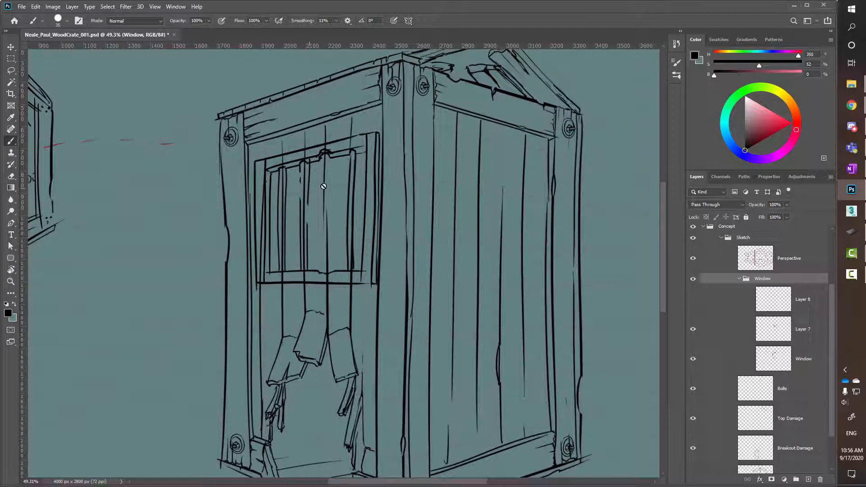
{"action": "left_click", "coordinate": [694, 300]}
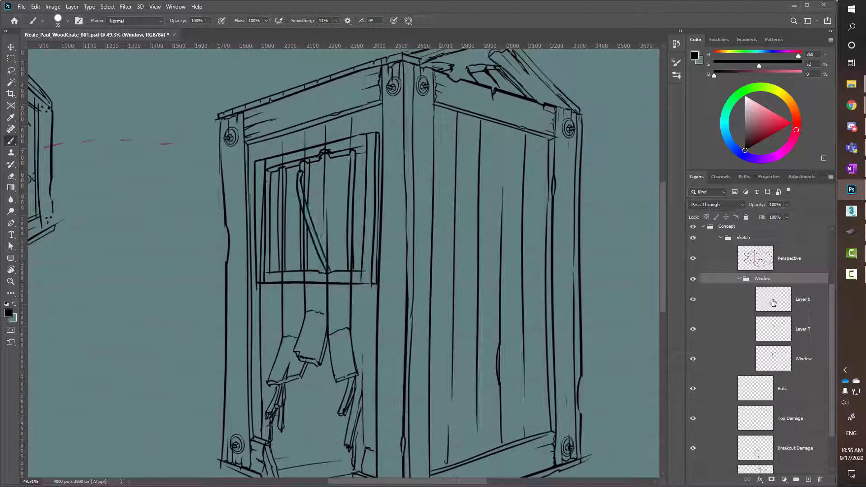
{"action": "left_click", "coordinate": [695, 300]}
{"action": "left_click", "coordinate": [694, 301]}
Hide and show the Crate layer to check which sketch lines belong to it.
{"action": "left_click_drag", "start_coordinate": [832, 305], "coordinate": [834, 345]}
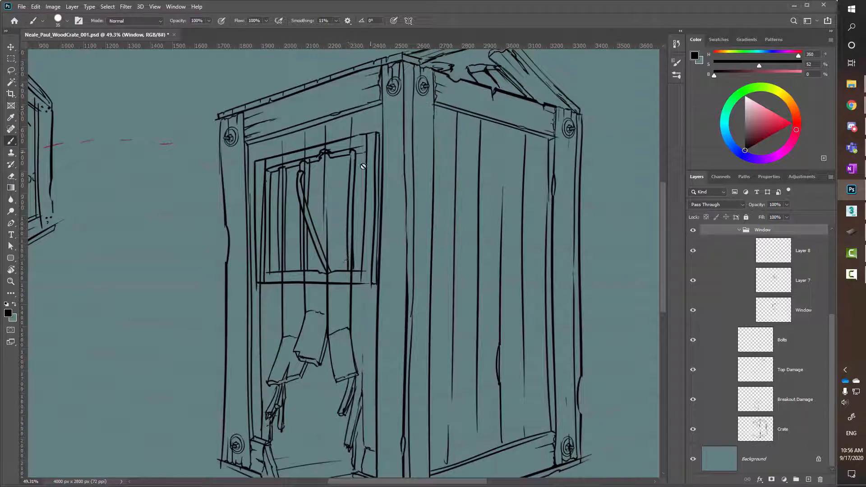
{"action": "left_click", "coordinate": [694, 430]}
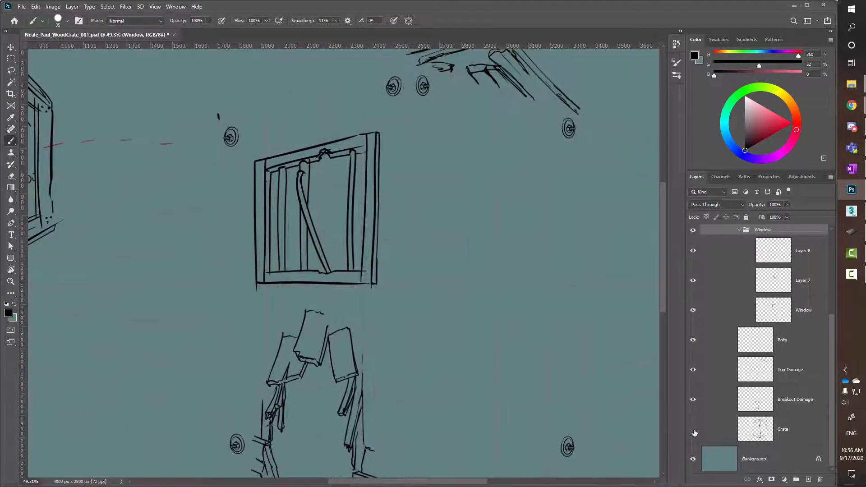
{"action": "left_click", "coordinate": [694, 431]}
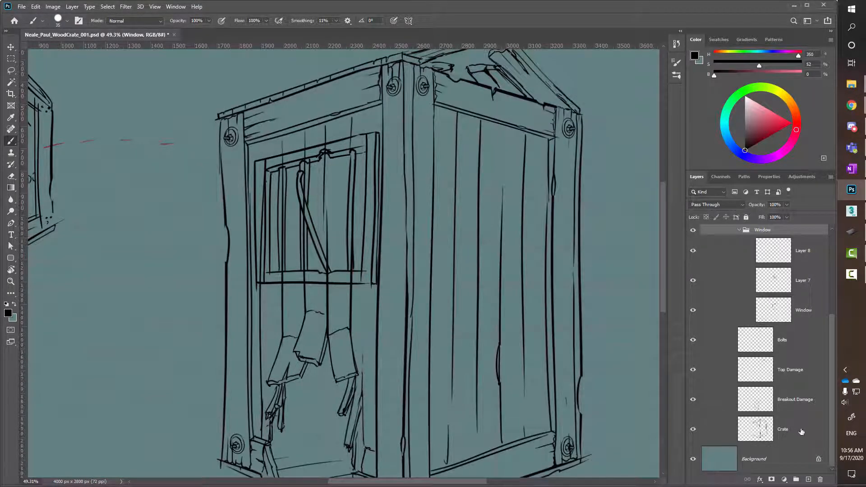
Add a Reveal All layer mask to the Crate layer.
{"action": "left_click", "coordinate": [802, 433]}
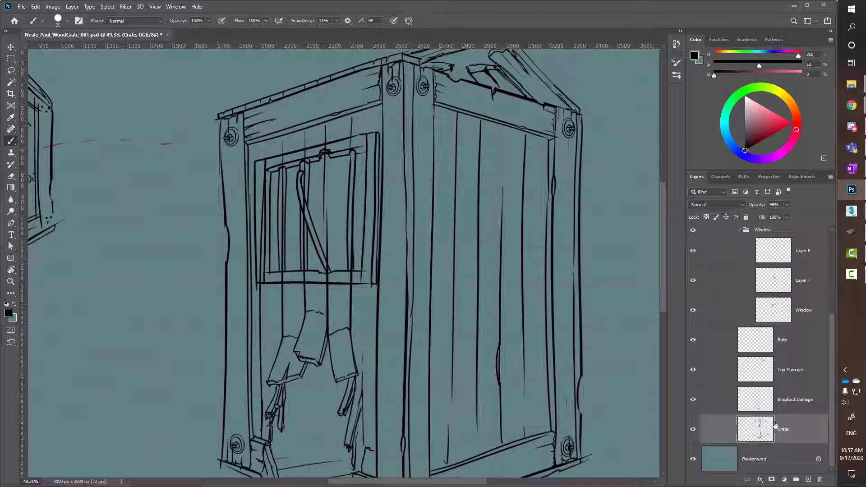
{"action": "left_click", "coordinate": [694, 430]}
{"action": "left_click", "coordinate": [694, 431]}
{"action": "left_click", "coordinate": [73, 7]}
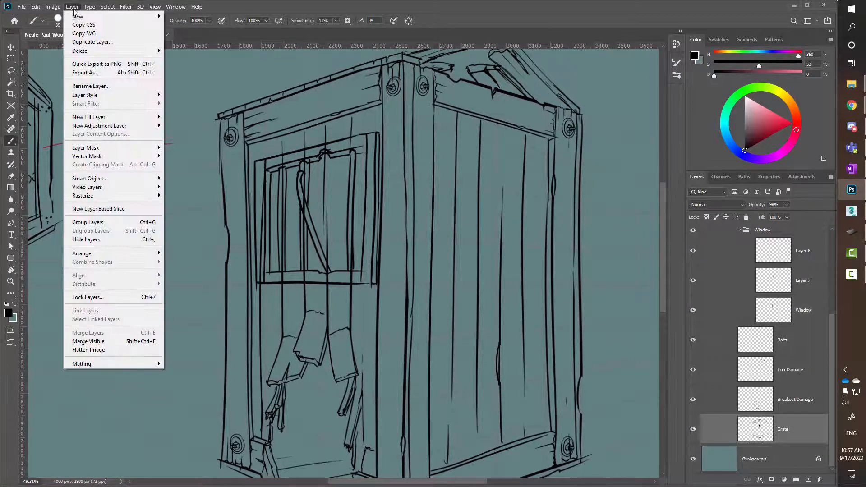
{"action": "mouse_move", "coordinate": [91, 151]}
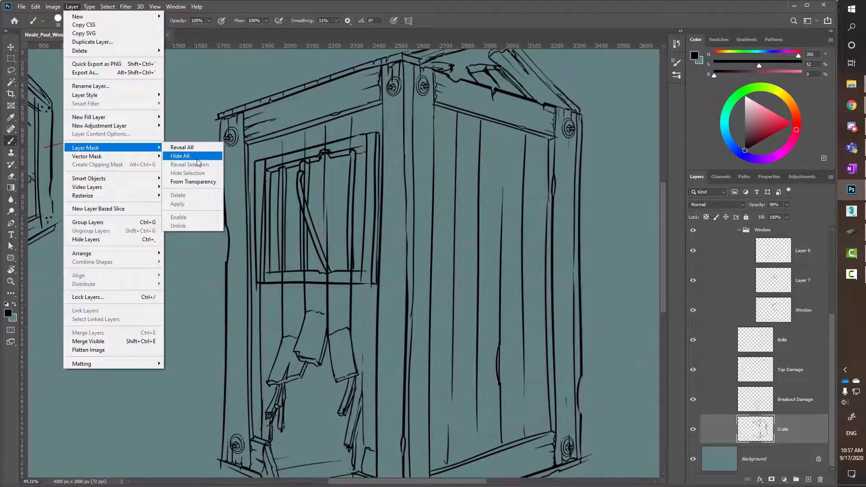
{"action": "key", "text": "Up"}
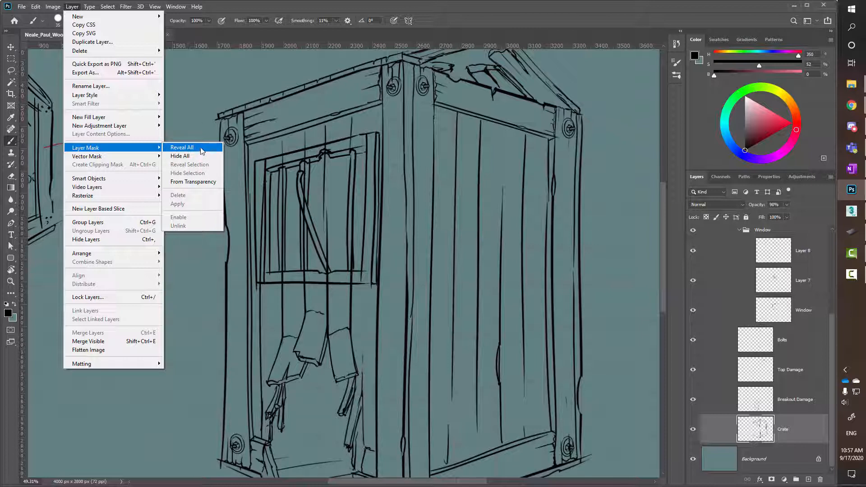
{"action": "left_click", "coordinate": [202, 150]}
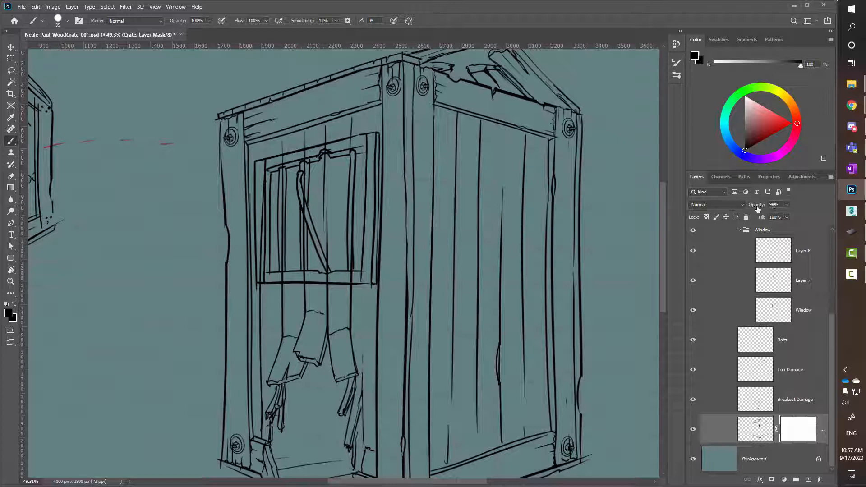
Set the Crate layer's opacity to 100% and mask out plank and beam lines around the window with a 40 px black brush.
{"action": "left_click_drag", "start_coordinate": [758, 208], "coordinate": [791, 207]}
{"action": "key", "text": "bracketright"}
{"action": "left_click", "coordinate": [330, 154]}
{"action": "mouse_move", "coordinate": [323, 149]}
{"action": "left_mouse_down"}
{"action": "mouse_move", "coordinate": [328, 280]}
{"action": "mouse_move", "coordinate": [353, 281]}
{"action": "mouse_move", "coordinate": [353, 108]}
{"action": "left_mouse_up"}
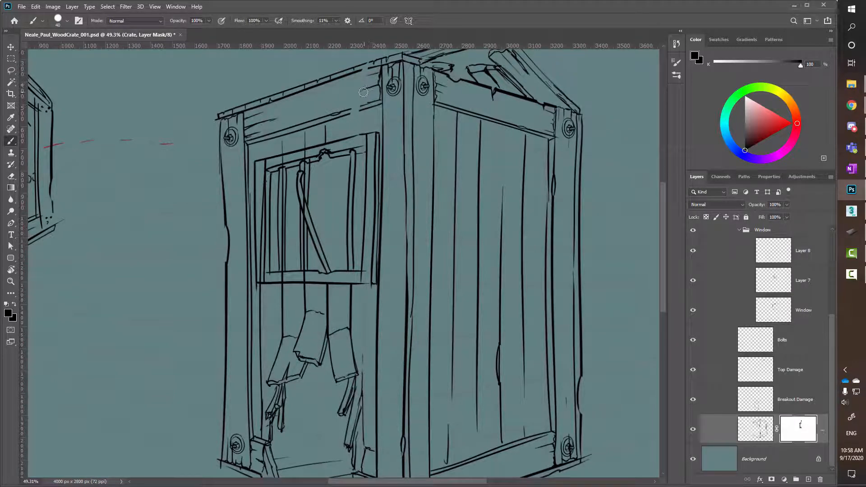
Paint white on the Crate mask to restore the beam lines above the window, and black to hide the remaining plank lines behind the window.
{"action": "left_click", "coordinate": [13, 304]}
{"action": "key", "text": "x"}
{"action": "key", "text": "x"}
{"action": "left_click", "coordinate": [15, 305]}
{"action": "left_click", "coordinate": [15, 305]}
{"action": "key", "text": "x"}
{"action": "mouse_move", "coordinate": [306, 157]}
{"action": "left_mouse_down"}
{"action": "mouse_move", "coordinate": [298, 266]}
{"action": "mouse_move", "coordinate": [309, 255]}
{"action": "mouse_move", "coordinate": [307, 280]}
{"action": "mouse_move", "coordinate": [281, 278]}
{"action": "mouse_move", "coordinate": [284, 157]}
{"action": "mouse_move", "coordinate": [266, 242]}
{"action": "mouse_move", "coordinate": [266, 173]}
{"action": "mouse_move", "coordinate": [265, 275]}
{"action": "left_mouse_up"}
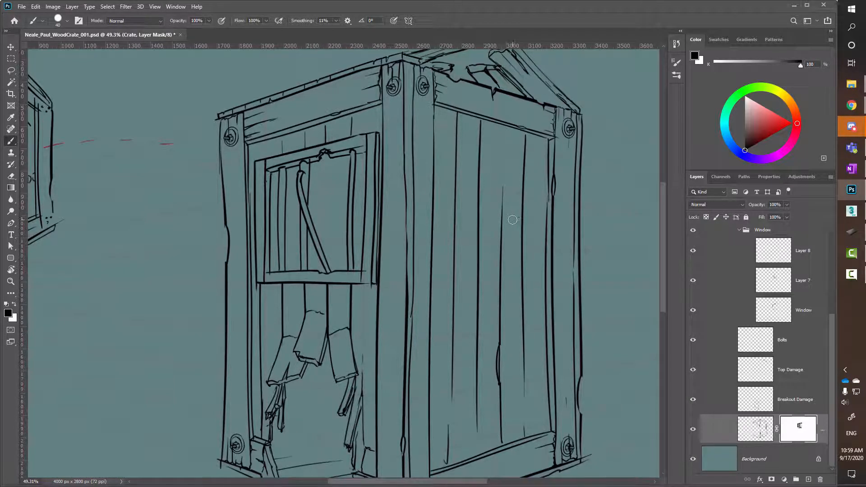
Disable and re-enable the Crate layer's mask to compare the sketch, and look over the mask options.
{"action": "right_click", "coordinate": [800, 433]}
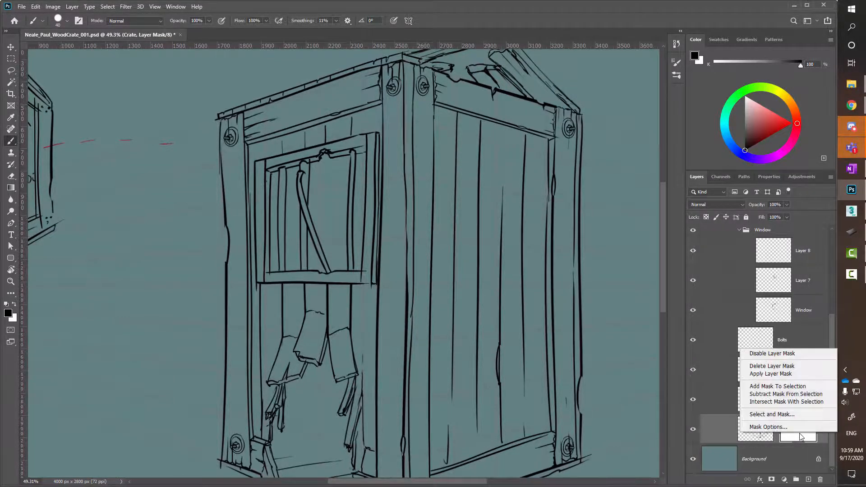
{"action": "left_click", "coordinate": [796, 357]}
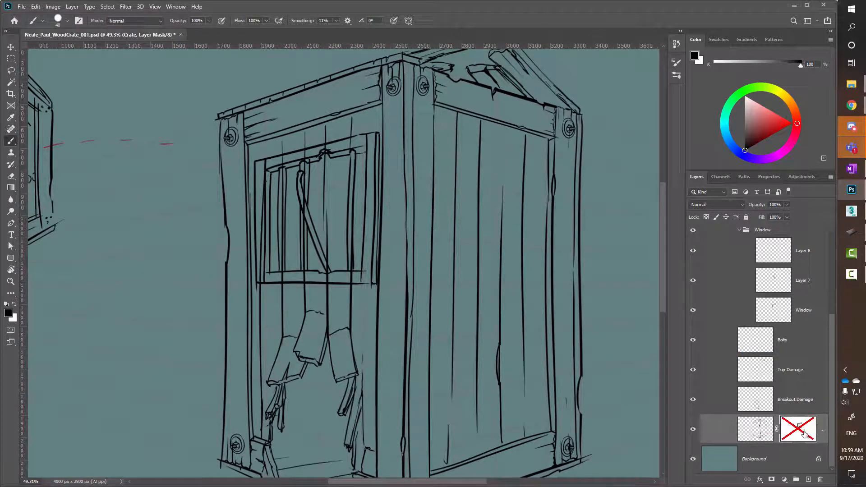
{"action": "right_click", "coordinate": [807, 432]}
{"action": "left_click", "coordinate": [795, 351]}
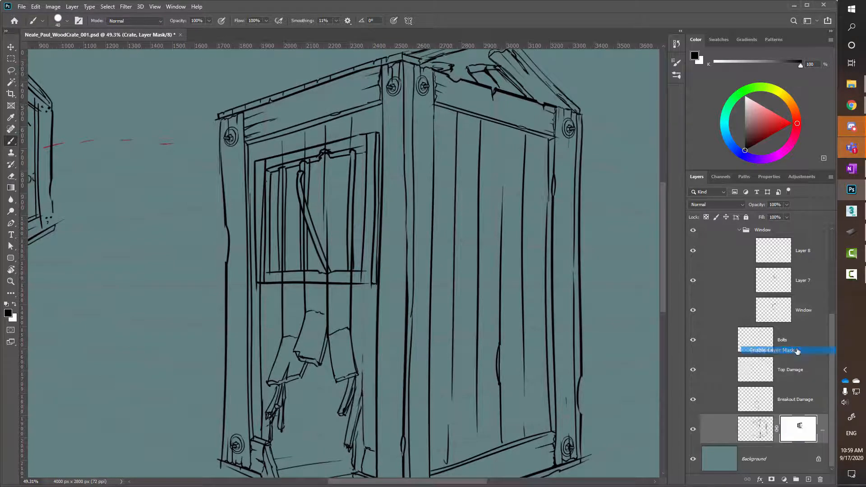
{"action": "right_click", "coordinate": [799, 430]}
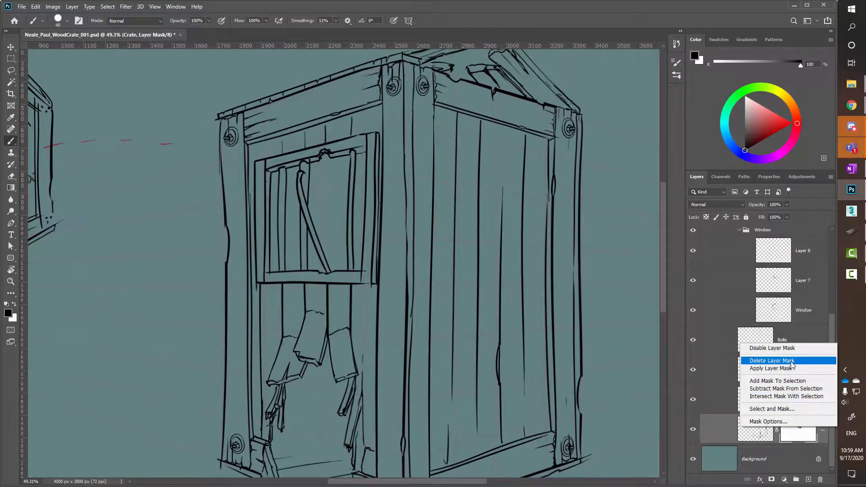
{"action": "left_click", "coordinate": [833, 335]}
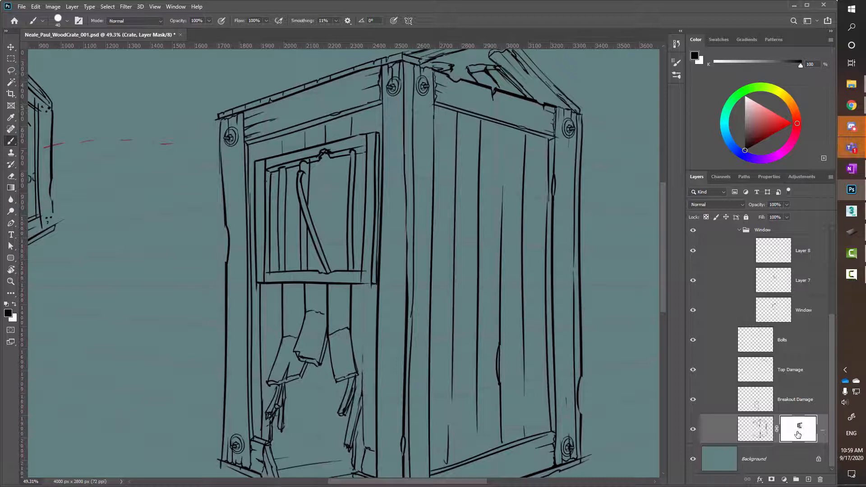
Make the Breakout Damage layer active and return to the Crate layer's mask.
{"action": "left_click", "coordinate": [811, 400]}
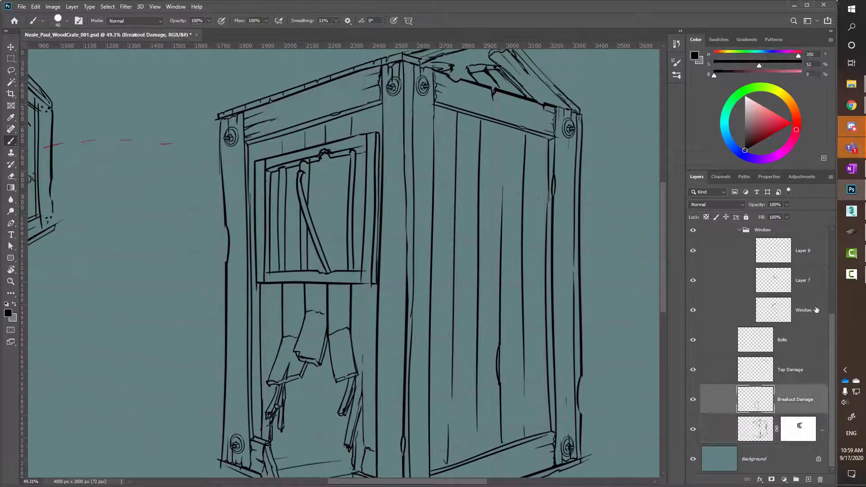
{"action": "left_click", "coordinate": [808, 427]}
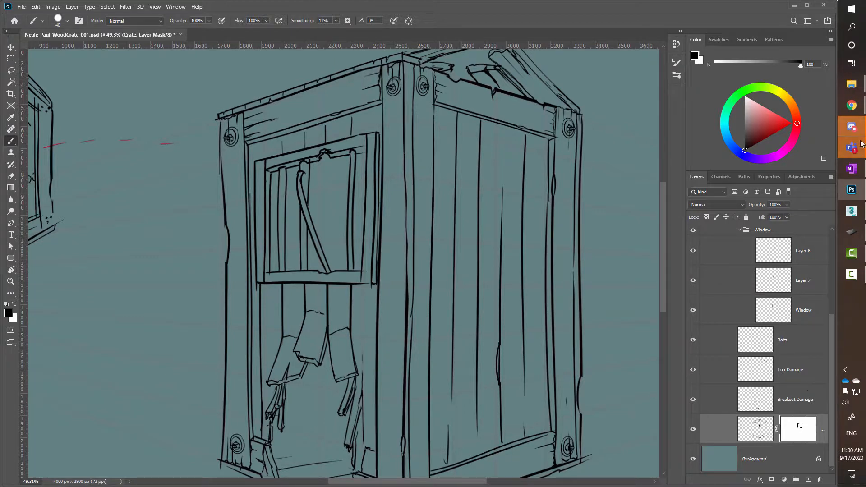
{"action": "mouse_move", "coordinate": [864, 131]}
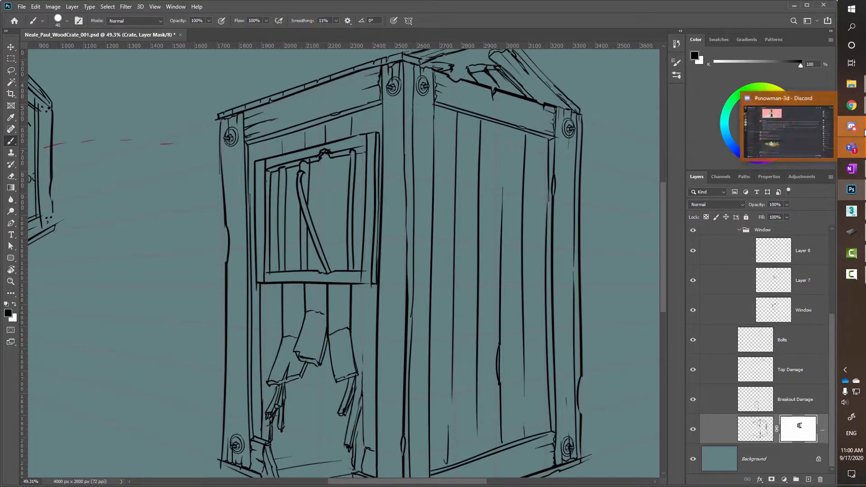